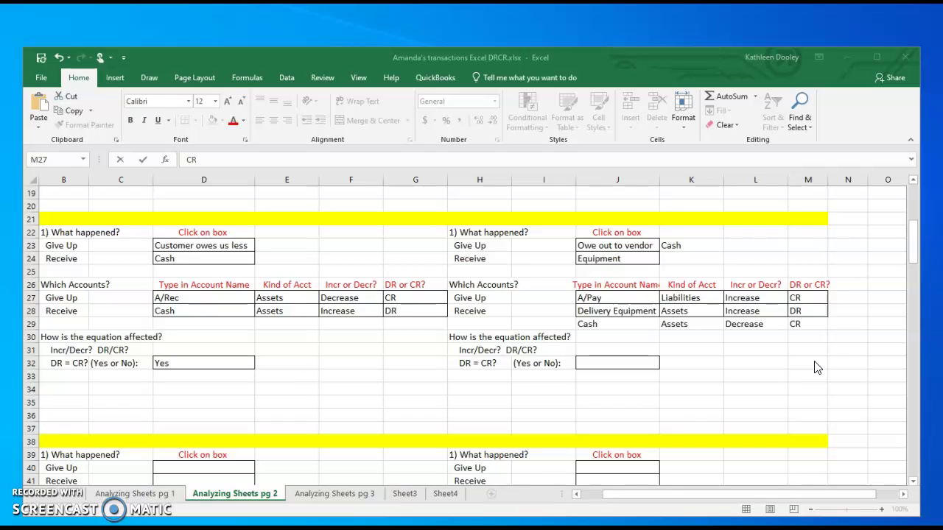
# Step: Enter 1200 for A/Pay, 1500 for Delivery Equipment and 300 for Cash in N27:N29
pyautogui.click(848, 297)
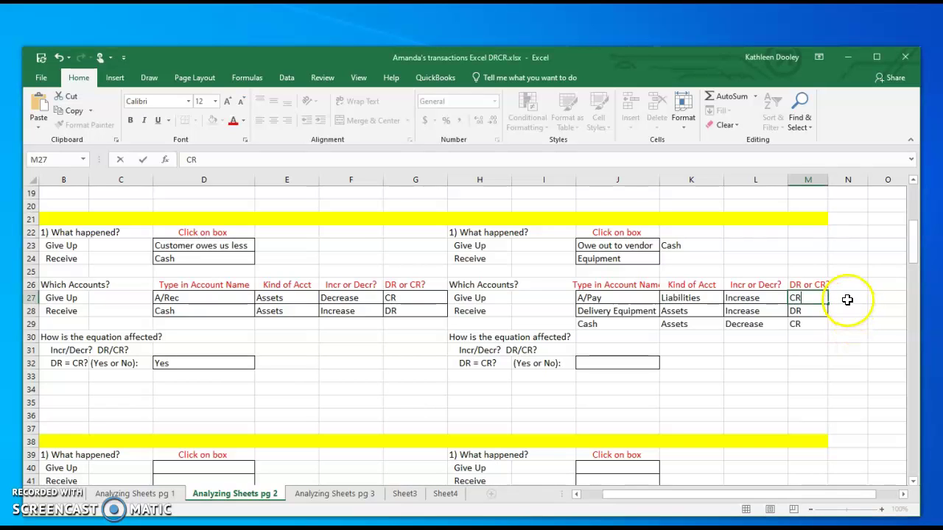
pyautogui.click(848, 301)
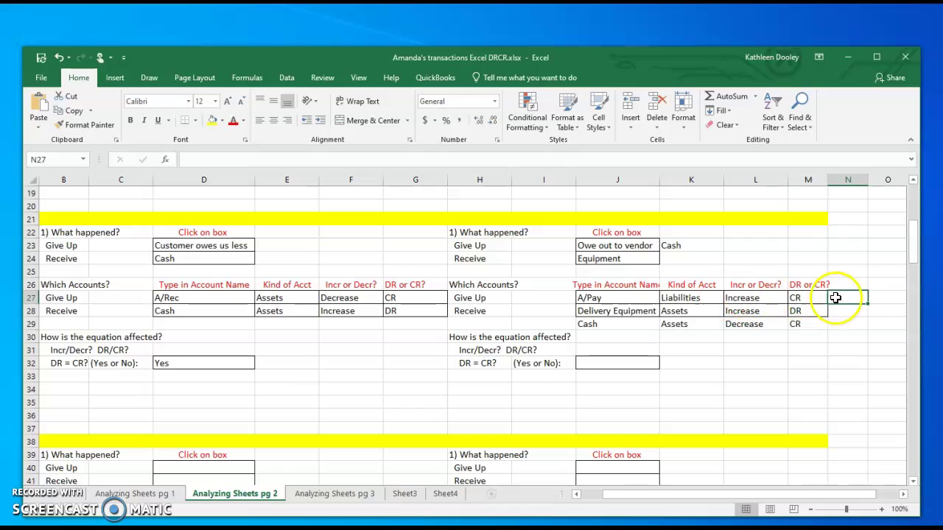
pyautogui.write('120')
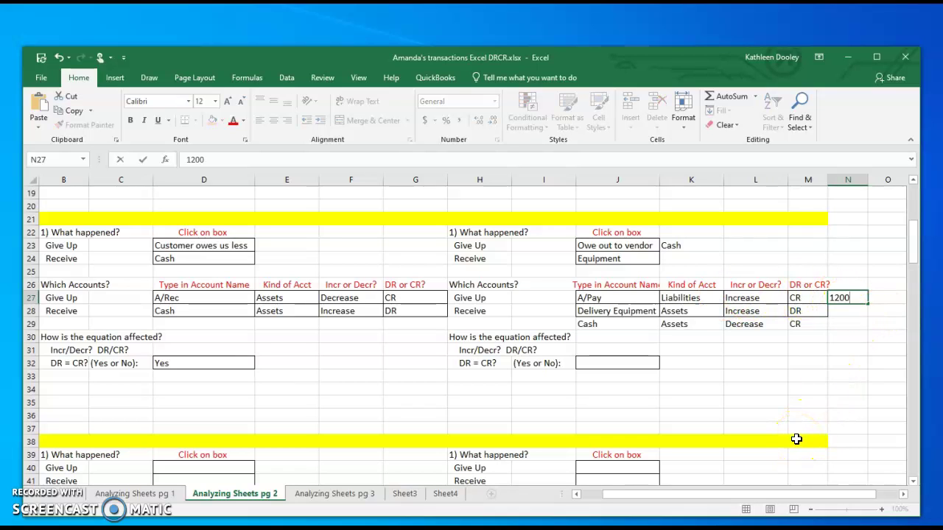
pyautogui.write('0')
pyautogui.click(846, 312)
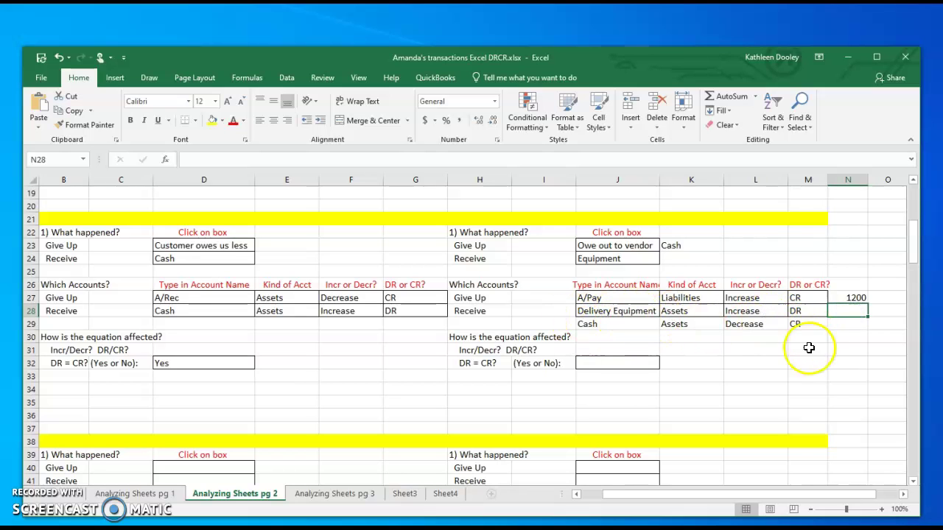
pyautogui.write('1500')
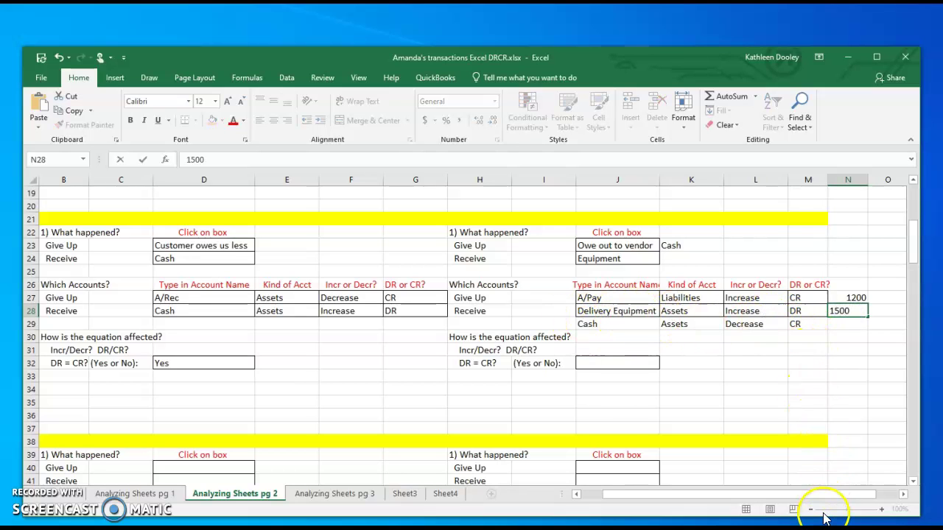
pyautogui.click(853, 322)
pyautogui.write('300')
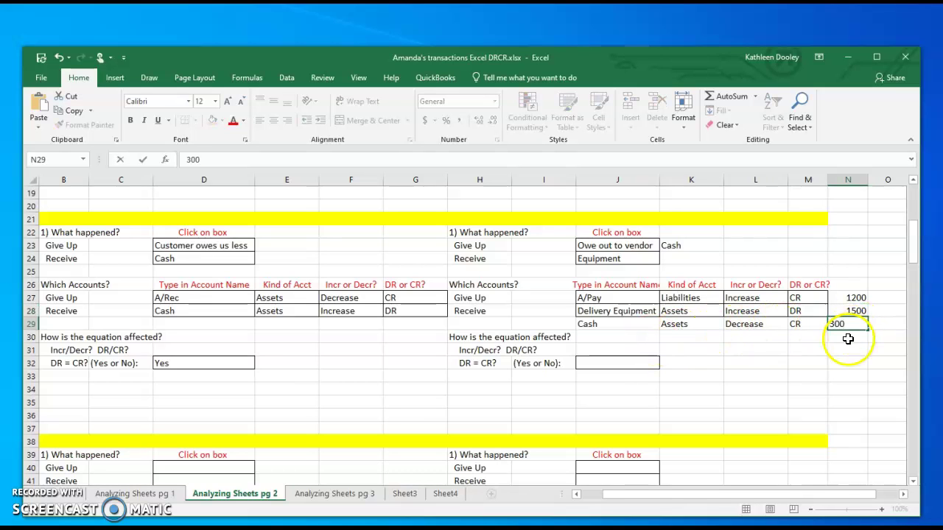
pyautogui.click(848, 339)
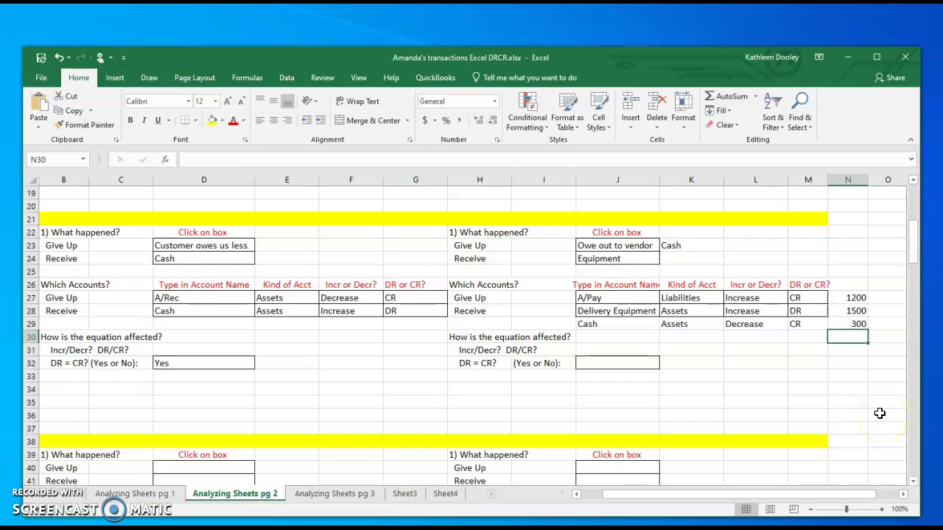
# Step: Enter the debit side: DR in L31 with 1500 in L32
pyautogui.click(750, 349)
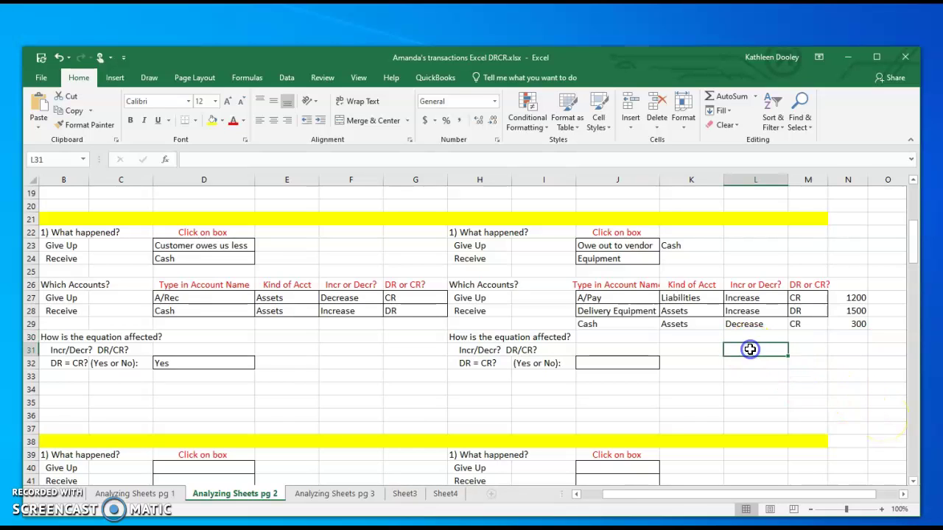
pyautogui.write('DR')
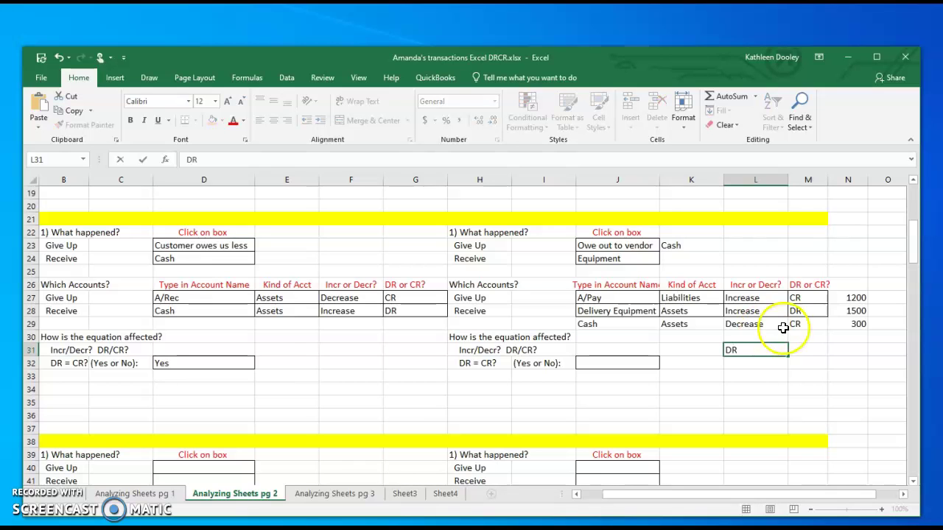
pyautogui.click(758, 363)
pyautogui.write('1500')
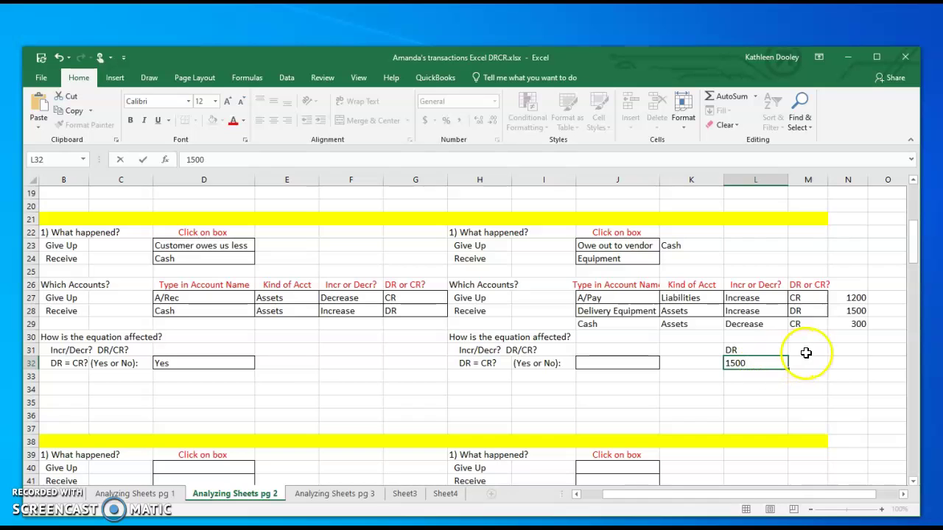
pyautogui.click(807, 350)
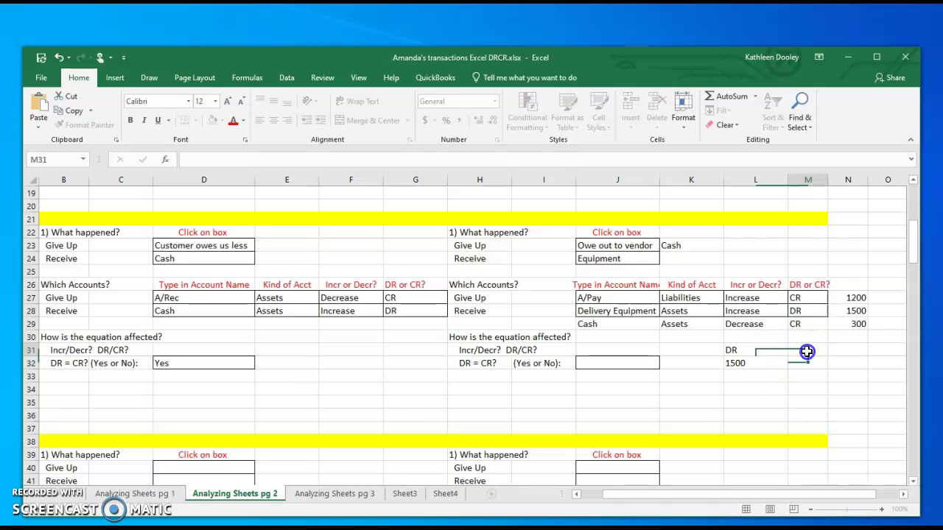
# Step: Enter the credit side: CR in M31 with 300 in M32 and 1200 in M33
pyautogui.write('C')
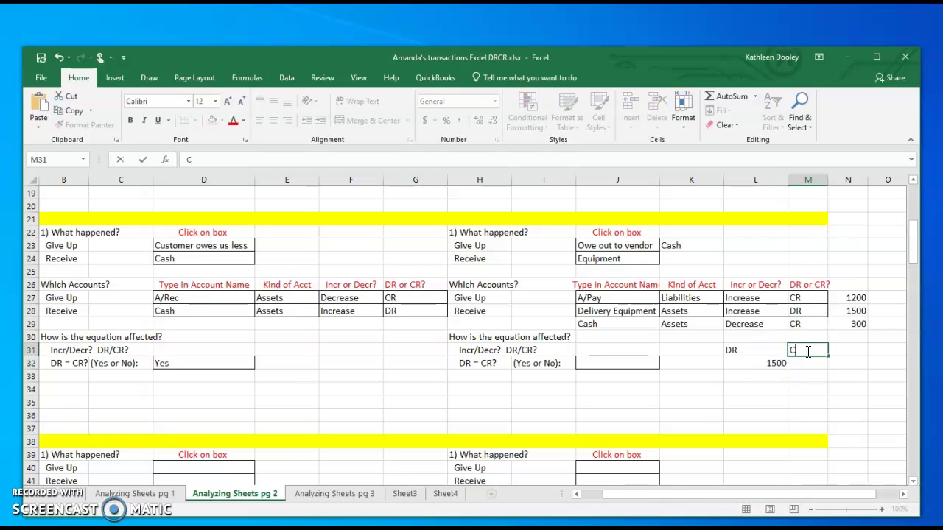
pyautogui.write('R')
pyautogui.click(810, 364)
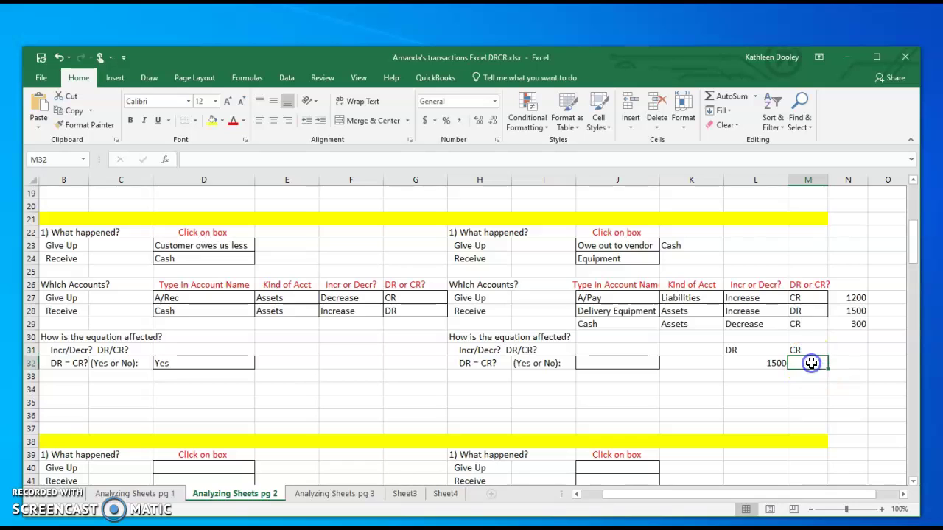
pyautogui.write('300')
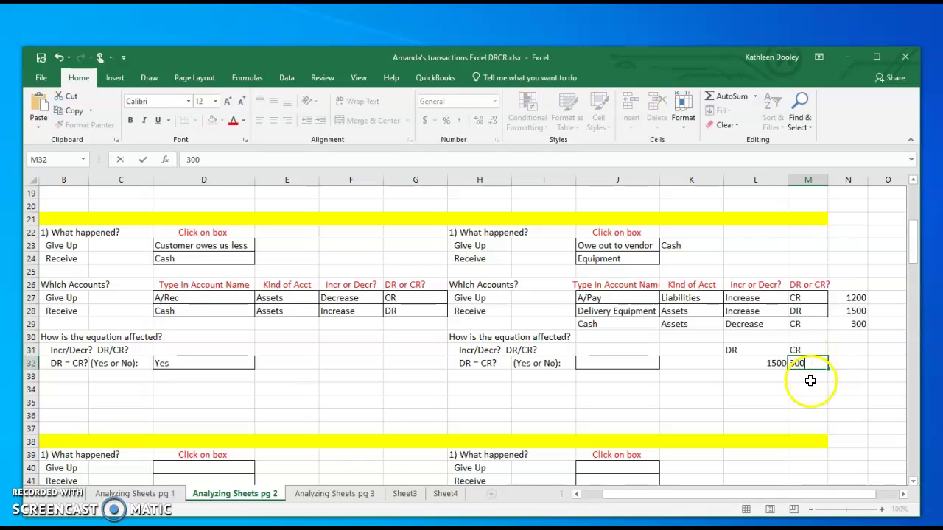
pyautogui.click(810, 380)
pyautogui.write('1200')
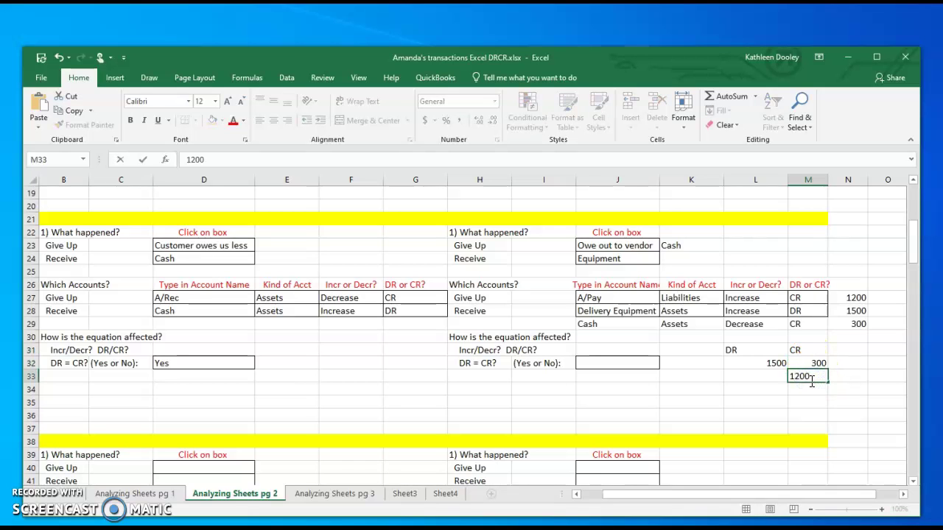
pyautogui.click(798, 391)
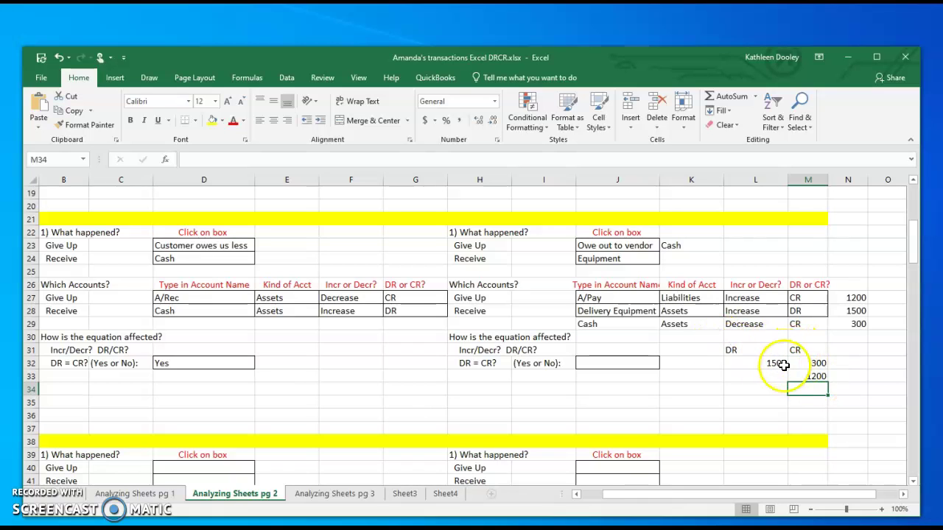
pyautogui.click(618, 363)
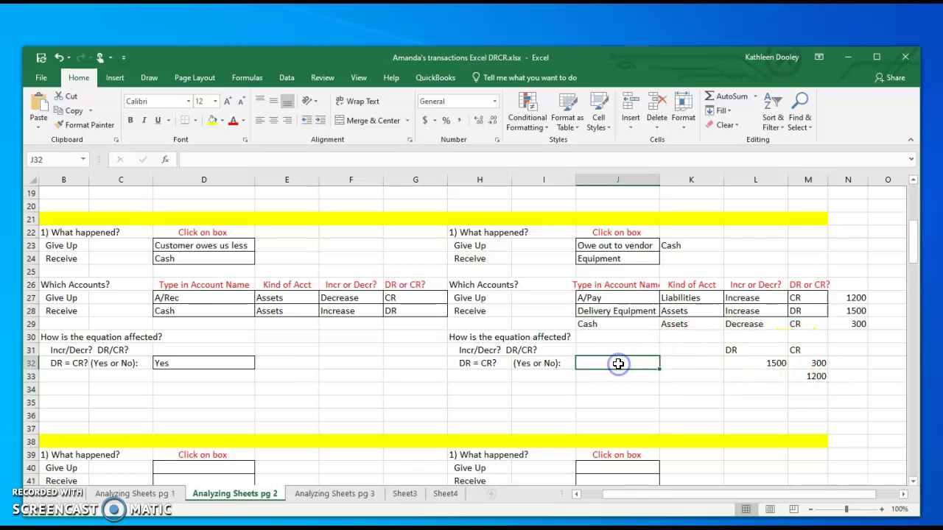
# Step: Type YEs into cell J32 to confirm the vendor transaction's debits equal credits
pyautogui.write('YEs')
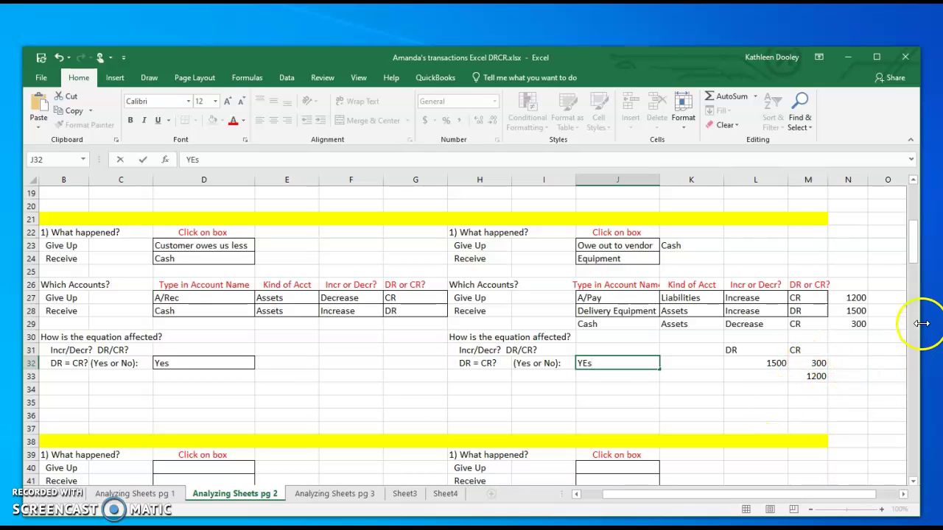
# Step: Scroll down to rows 51–73 to show the wages and sold-services transactions
pyautogui.moveTo(918, 259); pyautogui.dragTo(916, 320)
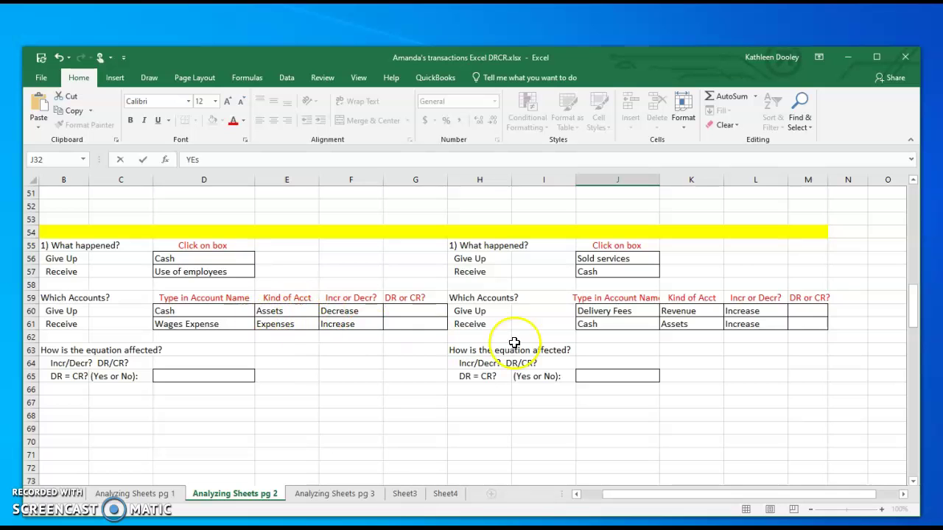
pyautogui.moveTo(918, 318); pyautogui.dragTo(918, 202)
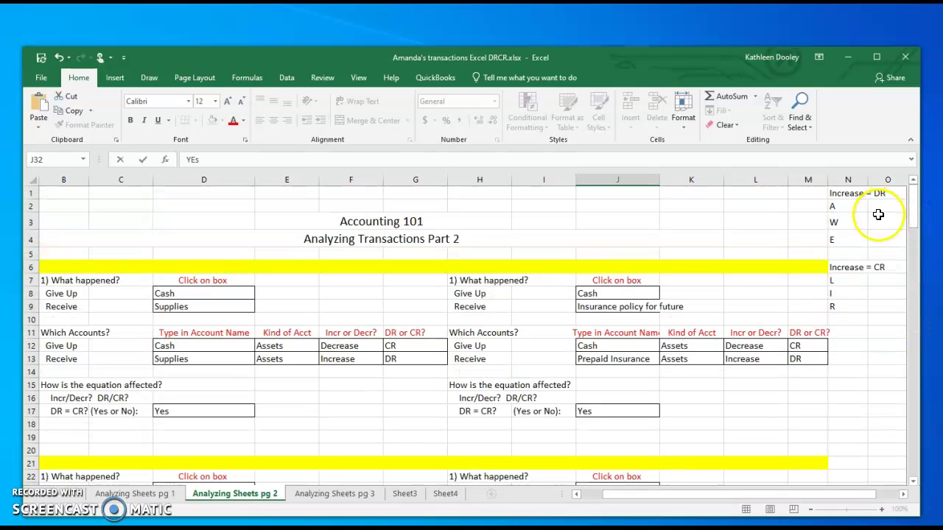
pyautogui.click(843, 239)
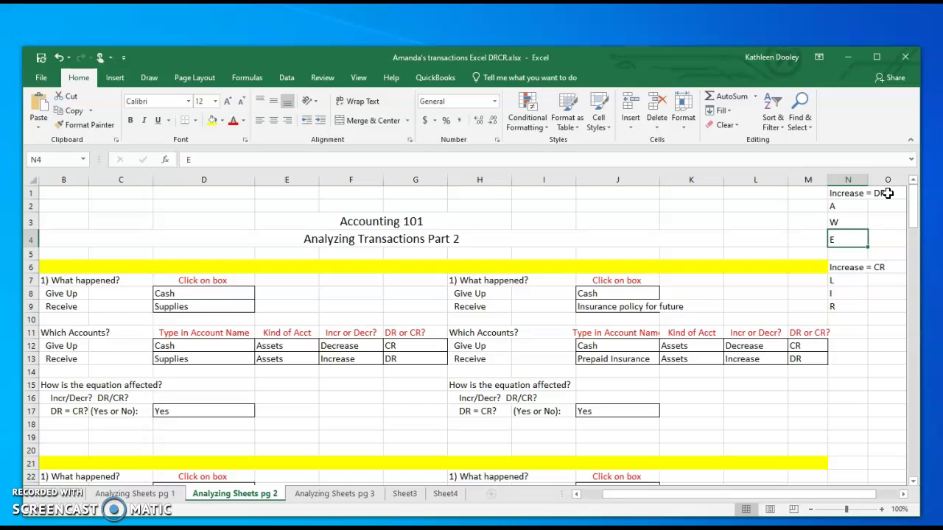
pyautogui.click(848, 207)
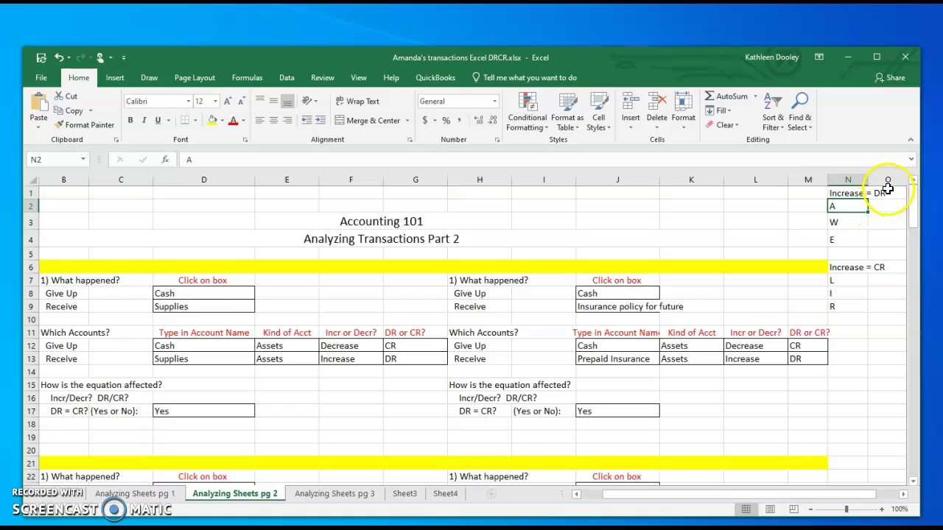
pyautogui.moveTo(913, 206); pyautogui.dragTo(917, 311)
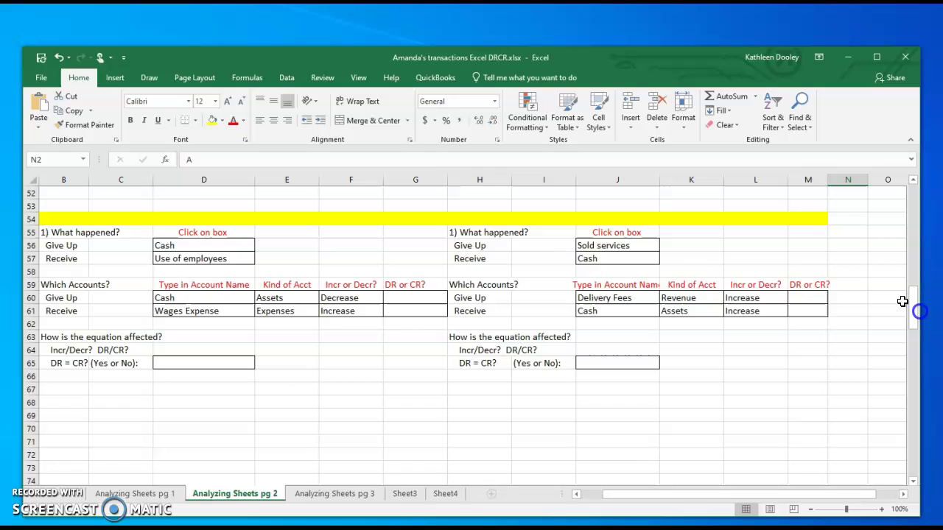
# Step: Mark Wages Expense as Dr in G61 and Cash as CR in G60, then start typing Ye in D65
pyautogui.click(405, 310)
pyautogui.write('Dr')
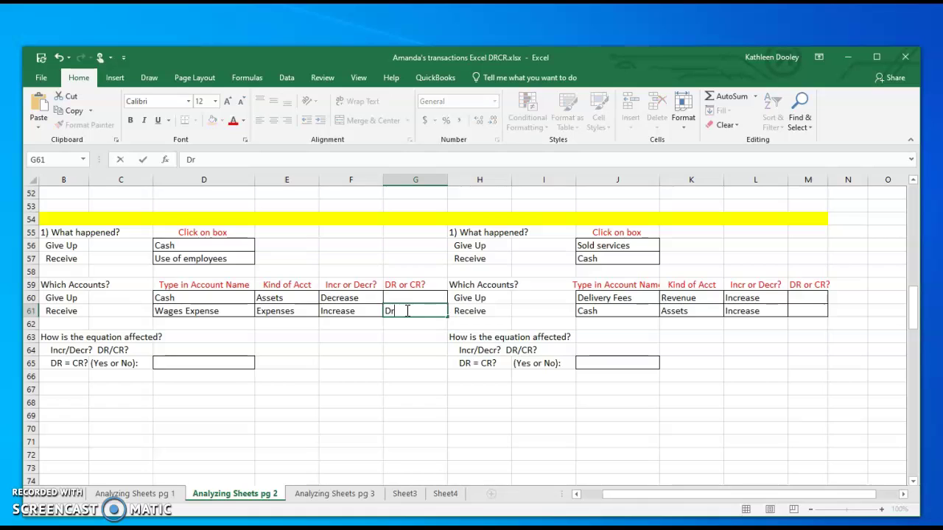
pyautogui.click(396, 297)
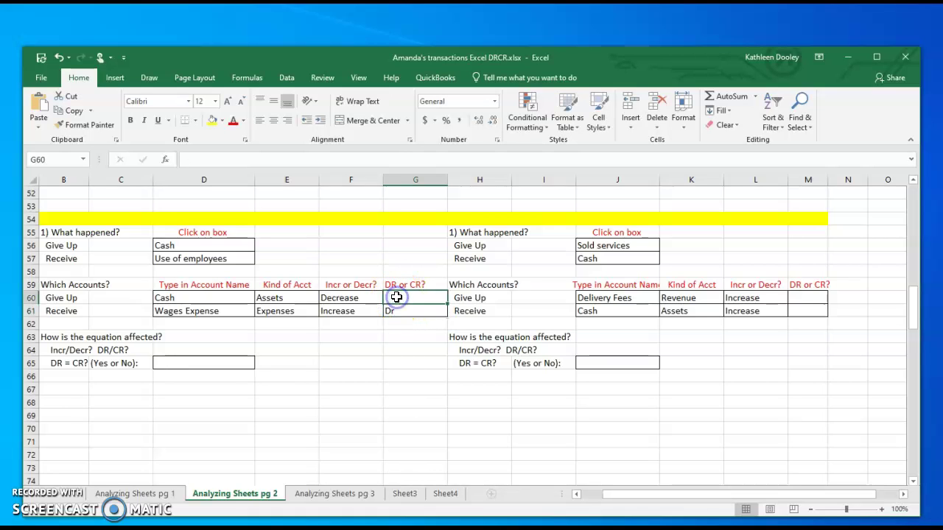
pyautogui.write('CR')
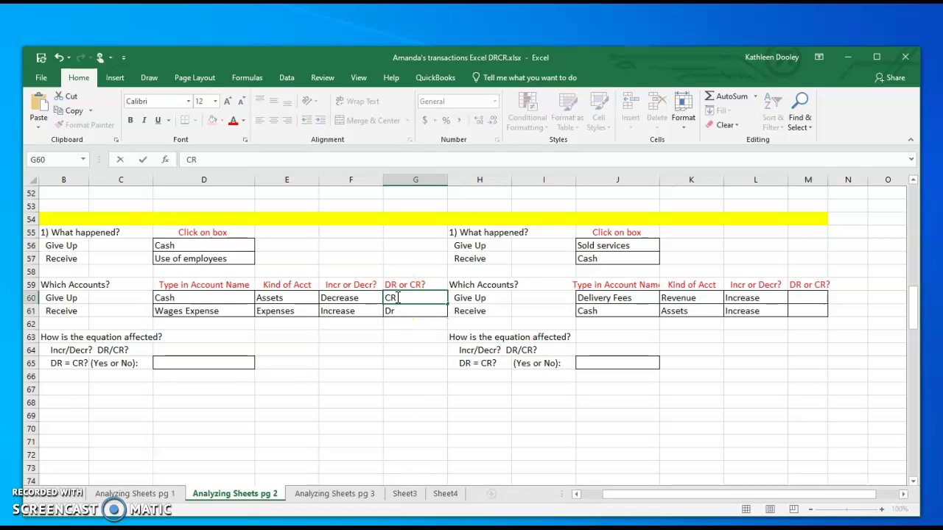
pyautogui.click(184, 362)
pyautogui.write('Ye')
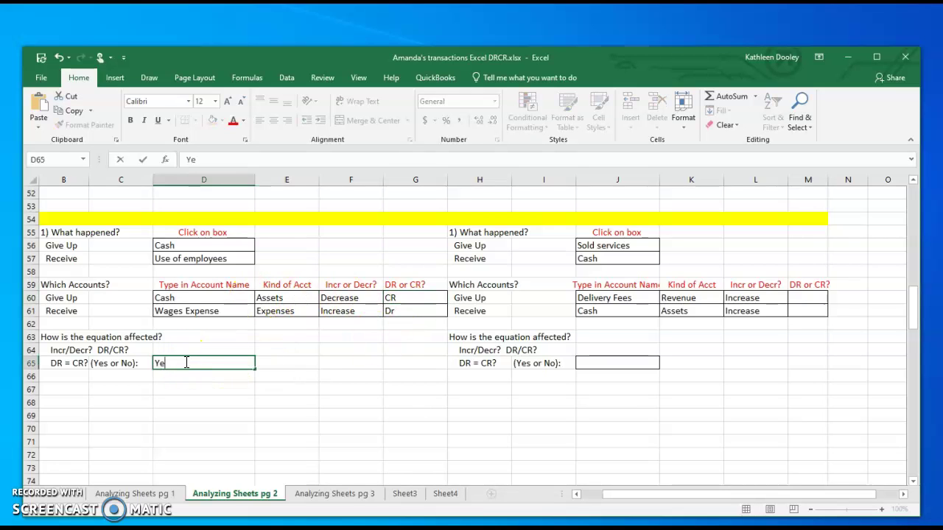